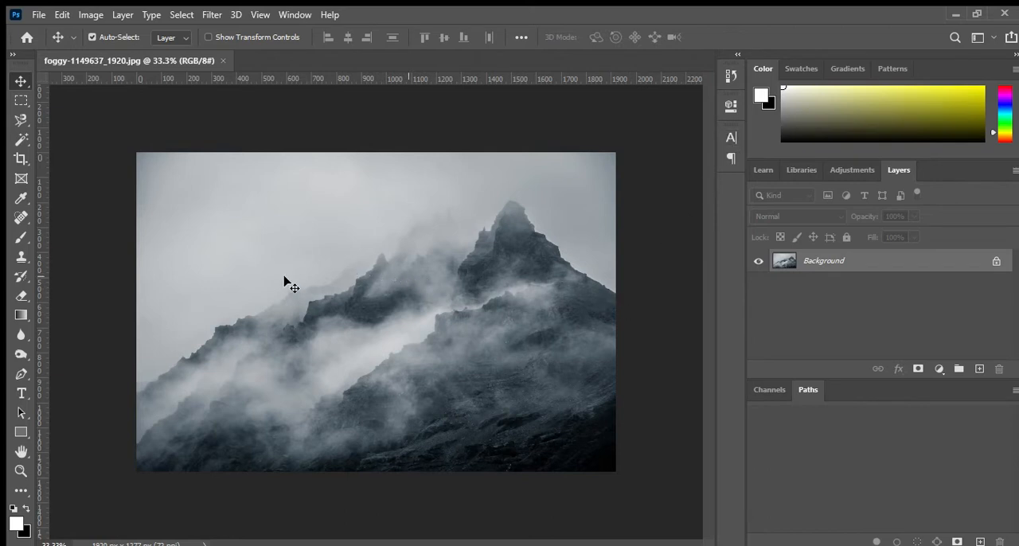
# - Select a circular area about 670 px wide over the central misty ridge and copy it onto a new layer
pyautogui.click(21, 101)
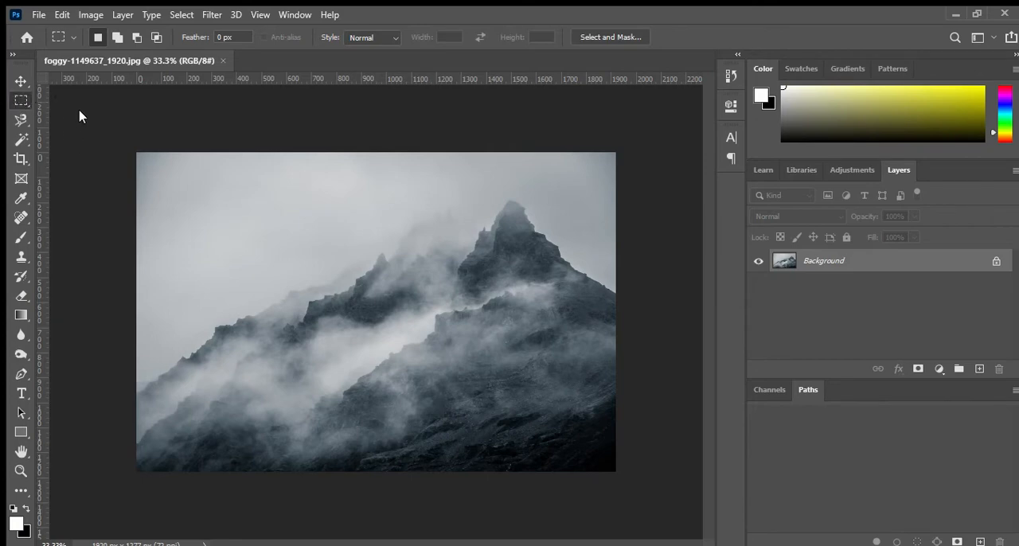
pyautogui.hotkey('shift', 'm')
pyautogui.moveTo(293, 202); pyautogui.dragTo(437, 398)
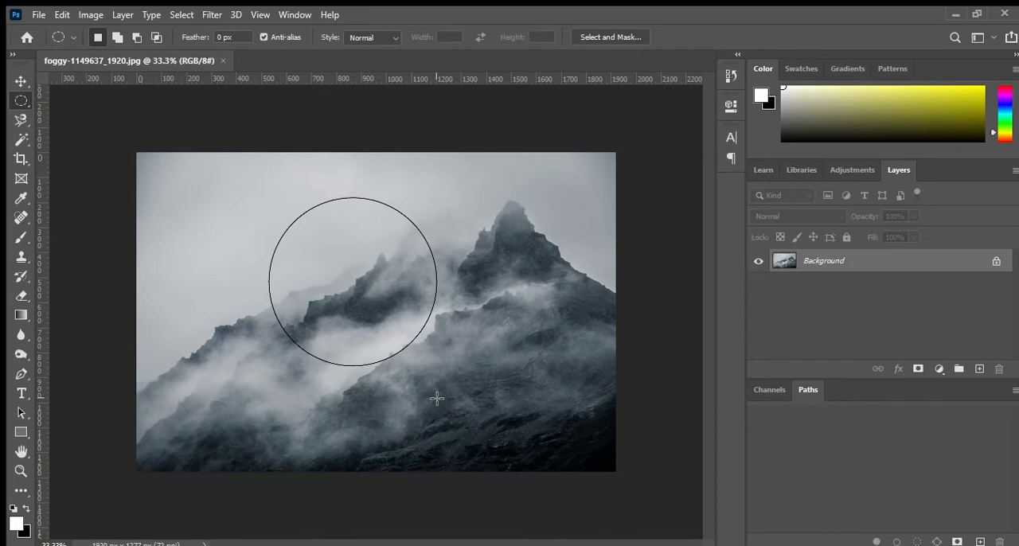
pyautogui.moveTo(437, 398); pyautogui.dragTo(436, 399)
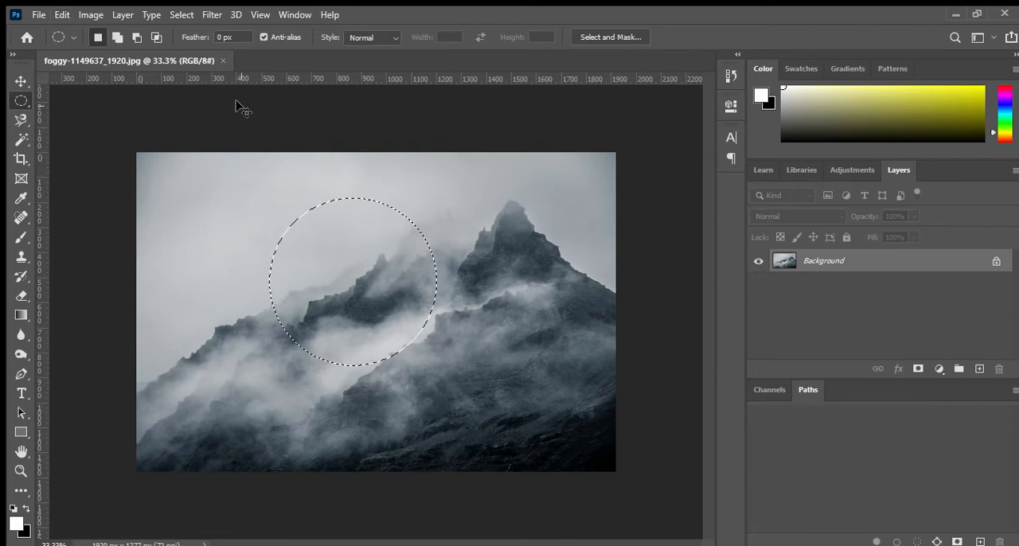
pyautogui.hotkey('ctrl', 'j')
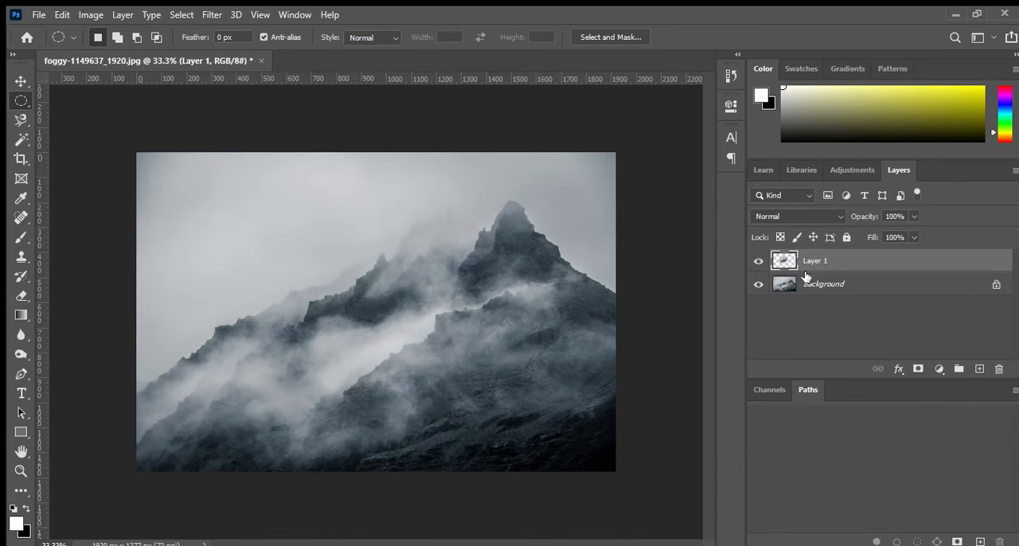
# - Move the copied circle to the centre of the canvas and rotate it by 180 degrees
pyautogui.click(22, 81)
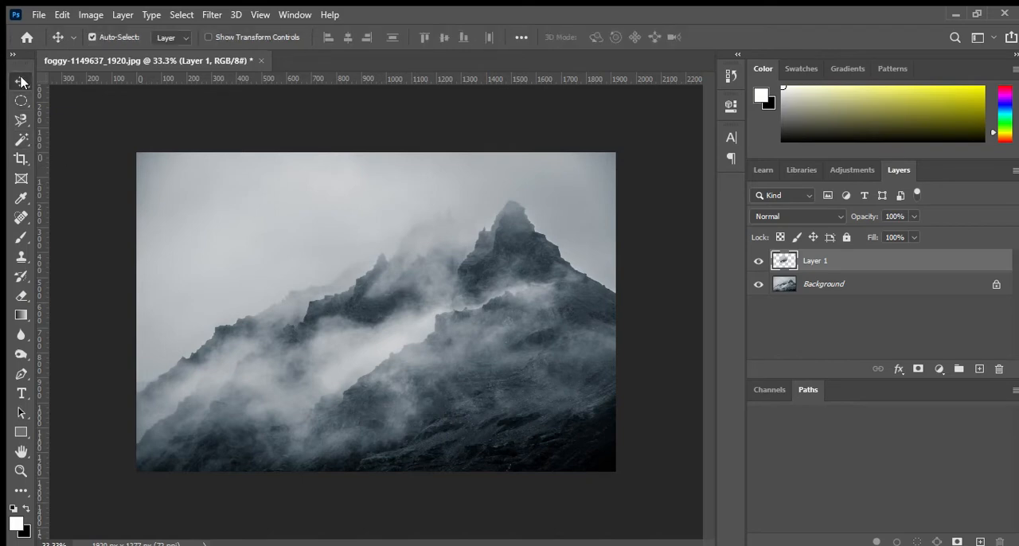
pyautogui.moveTo(374, 295); pyautogui.dragTo(420, 340)
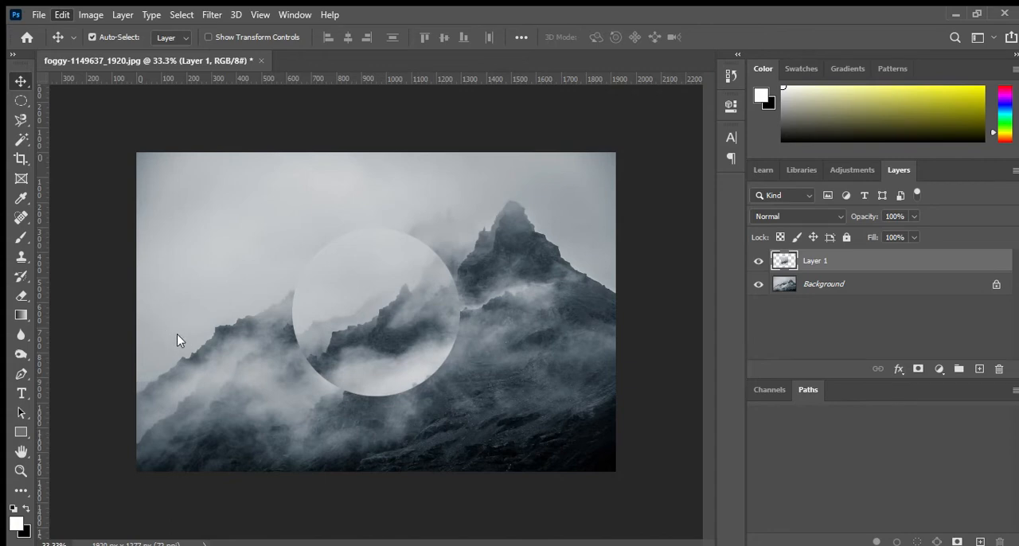
pyautogui.hotkey('ctrl', 't')
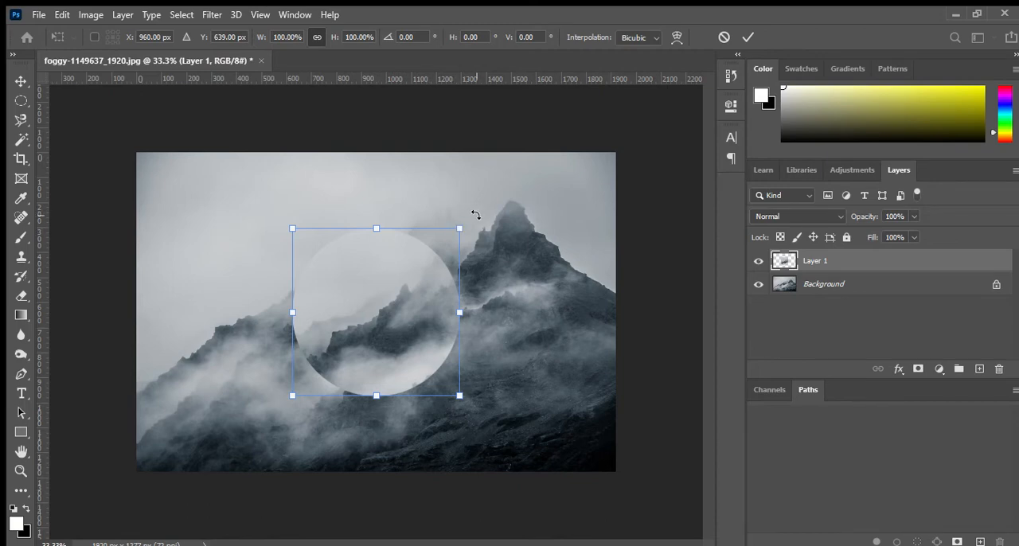
pyautogui.moveTo(470, 213); pyautogui.dragTo(313, 368)
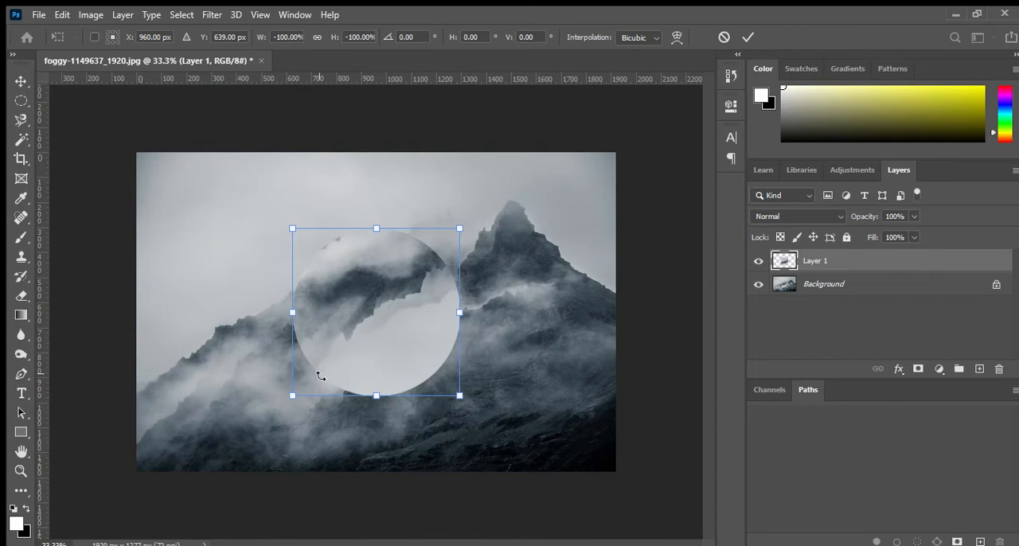
pyautogui.moveTo(319, 375)
pyautogui.mouseDown()
pyautogui.moveTo(387, 371)
pyautogui.moveTo(423, 256)
pyautogui.moveTo(434, 302)
pyautogui.moveTo(428, 355)
pyautogui.moveTo(409, 373)
pyautogui.moveTo(320, 359)
pyautogui.mouseUp()
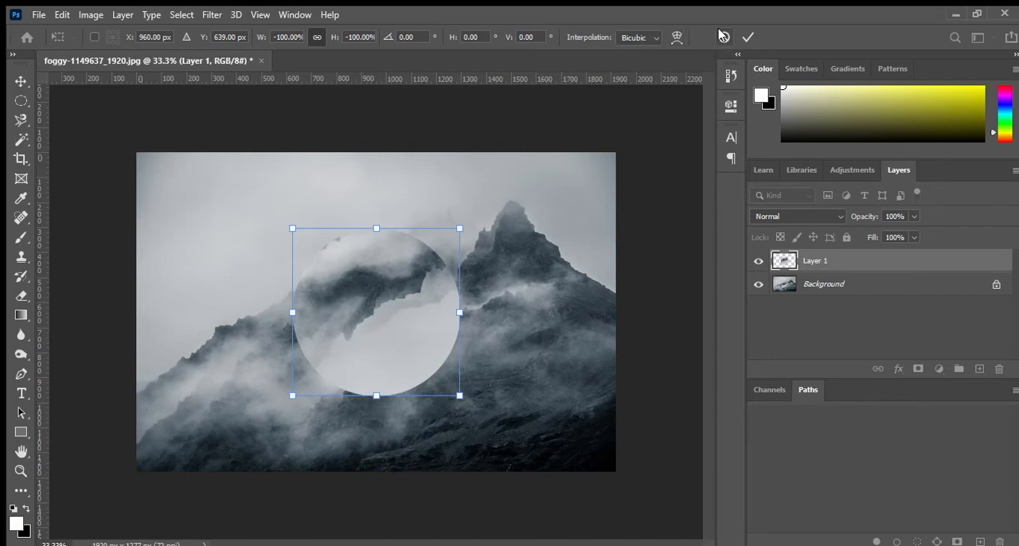
pyautogui.click(749, 36)
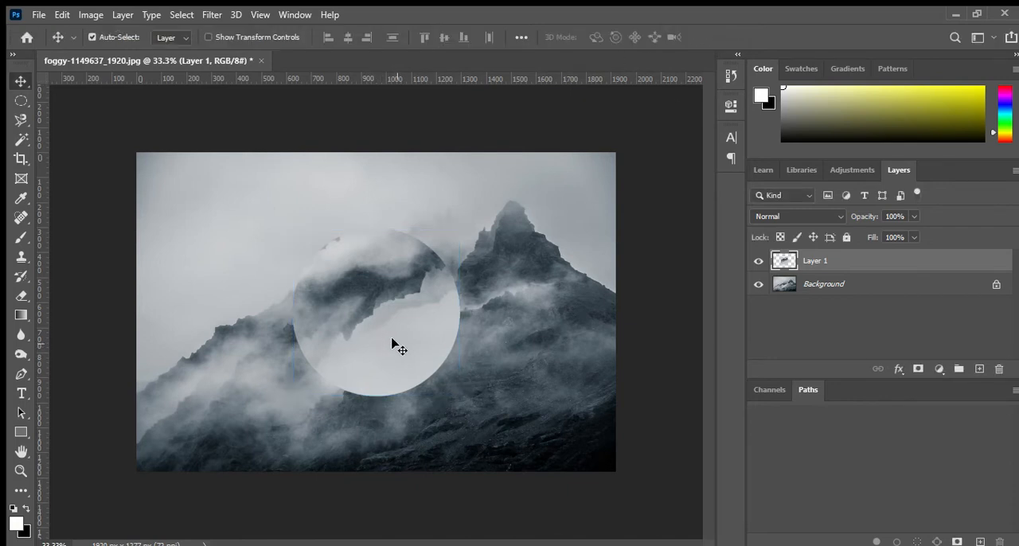
pyautogui.moveTo(392, 339); pyautogui.dragTo(390, 349)
# - Set up the Eraser with a 150 px brush for the circle layer
pyautogui.click(17, 296)
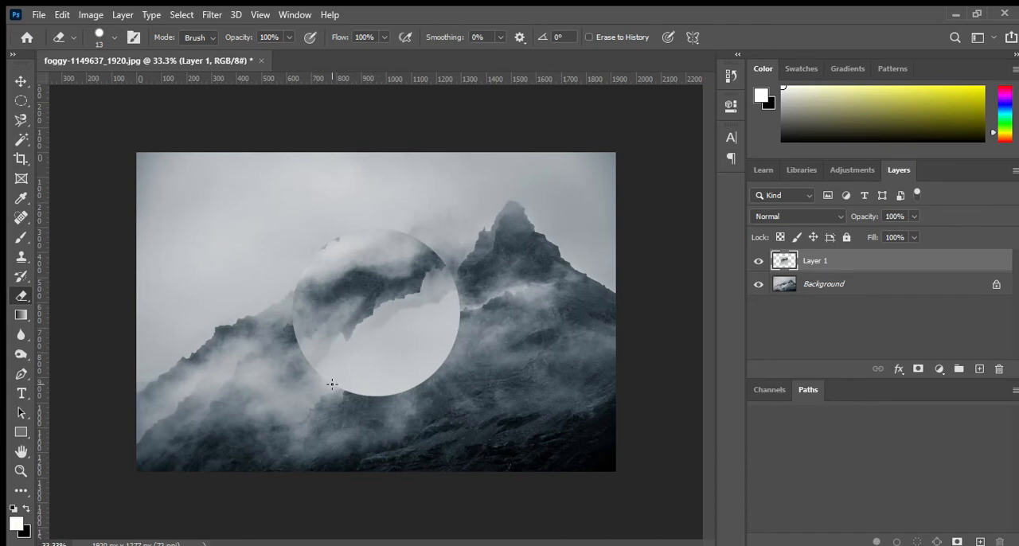
pyautogui.click(95, 32)
pyautogui.moveTo(107, 80); pyautogui.dragTo(104, 79)
pyautogui.press(']')
pyautogui.press(']')
pyautogui.press(']')
pyautogui.press(']')
pyautogui.press(']')
pyautogui.press(']')
pyautogui.press(']')
pyautogui.press(']')
pyautogui.press(']')
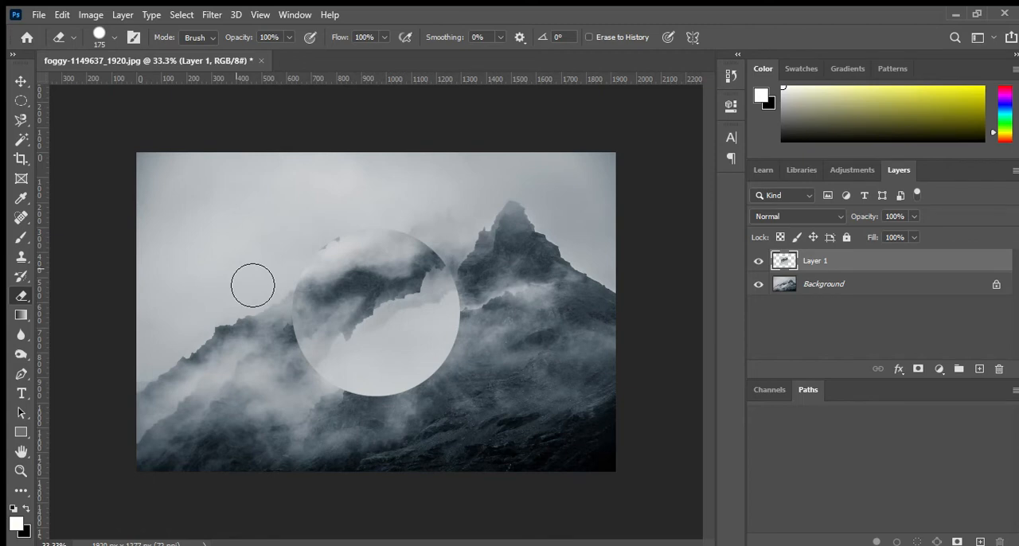
pyautogui.press('[')
pyautogui.click(371, 421)
pyautogui.moveTo(371, 420)
pyautogui.mouseDown()
pyautogui.moveTo(387, 381)
pyautogui.moveTo(470, 348)
pyautogui.moveTo(478, 355)
pyautogui.moveTo(397, 378)
pyautogui.mouseUp()
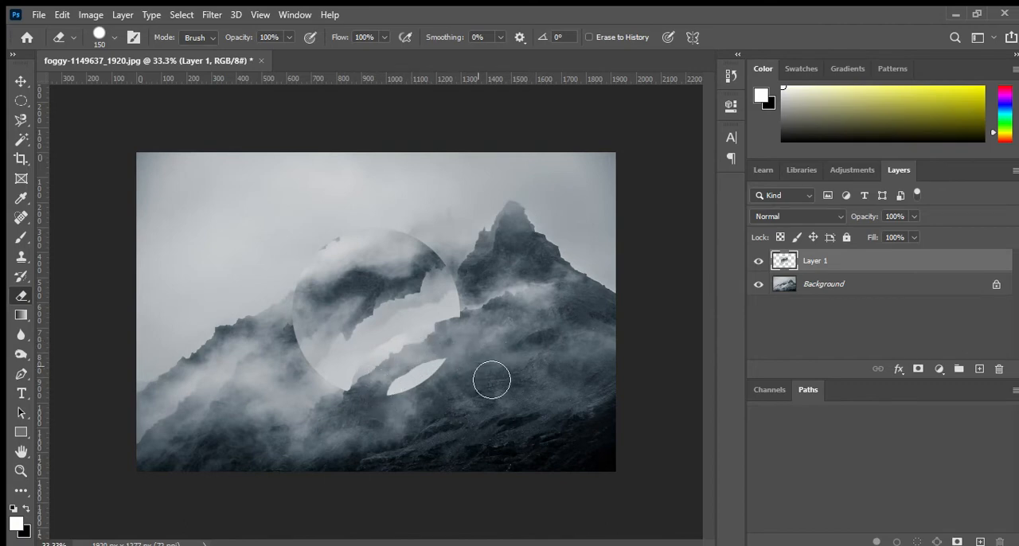
pyautogui.hotkey('ctrl', 'z')
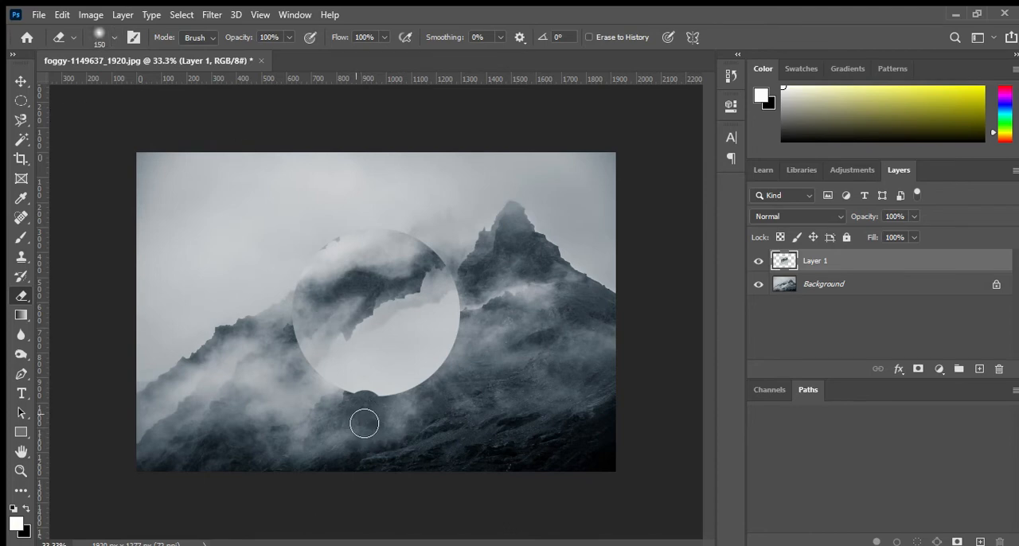
# - Erase the circle's lower edge with a soft 150 px eraser brush so it blends into the slope below
pyautogui.moveTo(385, 404); pyautogui.dragTo(466, 364)
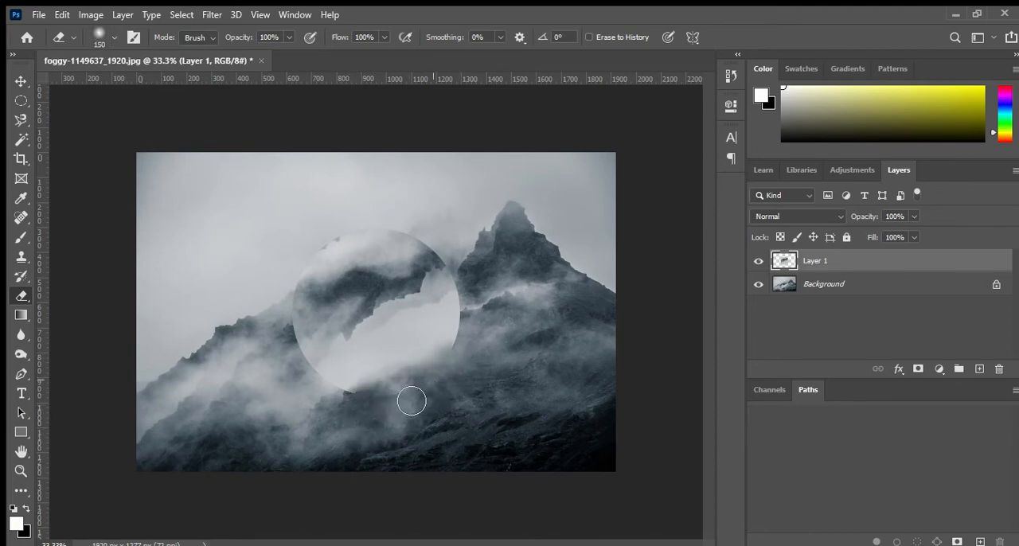
pyautogui.moveTo(398, 406)
pyautogui.mouseDown()
pyautogui.moveTo(458, 371)
pyautogui.moveTo(476, 346)
pyautogui.moveTo(447, 374)
pyautogui.moveTo(385, 402)
pyautogui.moveTo(470, 353)
pyautogui.moveTo(377, 395)
pyautogui.moveTo(402, 376)
pyautogui.moveTo(346, 415)
pyautogui.moveTo(475, 330)
pyautogui.moveTo(452, 341)
pyautogui.moveTo(457, 334)
pyautogui.moveTo(499, 331)
pyautogui.mouseUp()
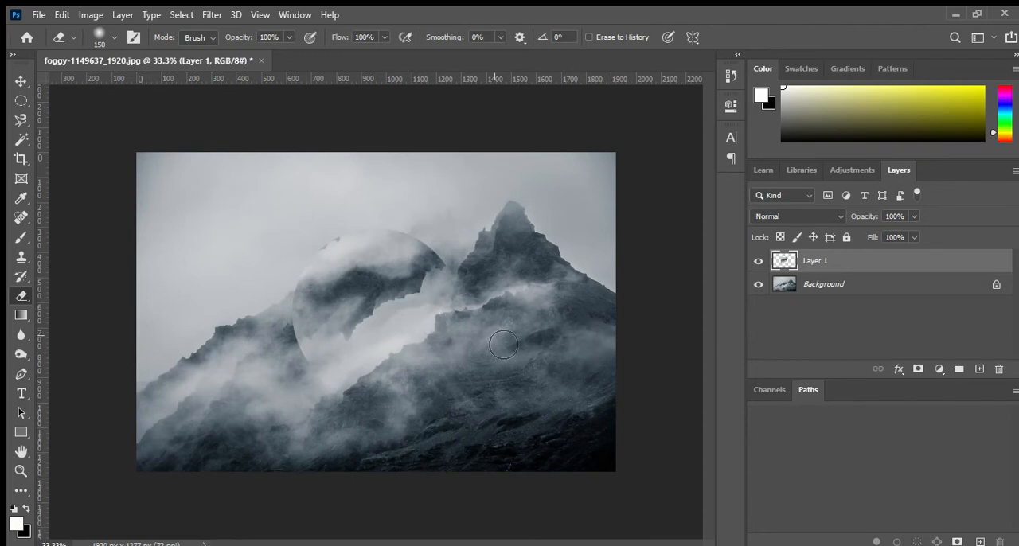
# - Make a square selection about 390 px wide around the mountain peak with the Rectangular Marquee tool
pyautogui.click(21, 100)
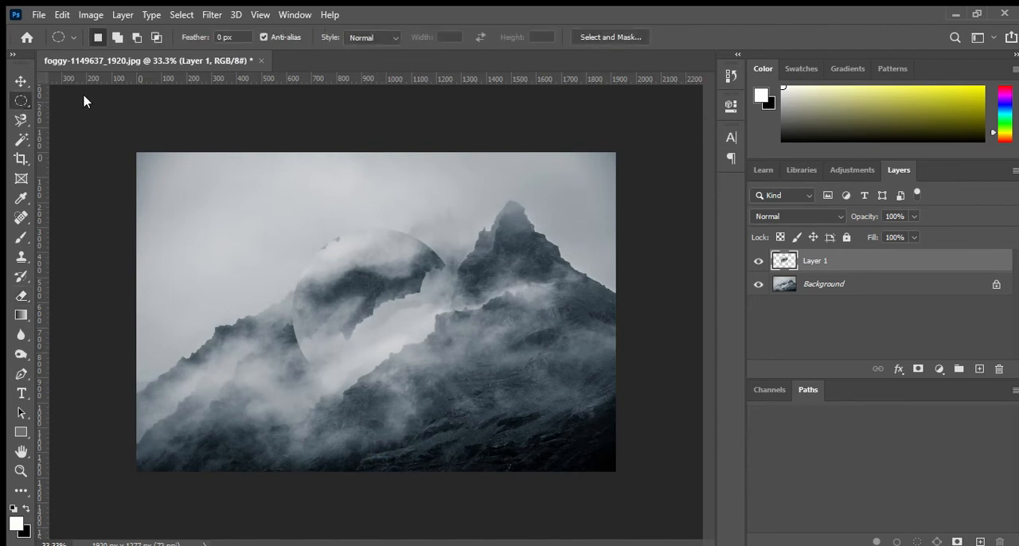
pyautogui.hotkey('shift', 'm')
pyautogui.moveTo(277, 212); pyautogui.dragTo(560, 310)
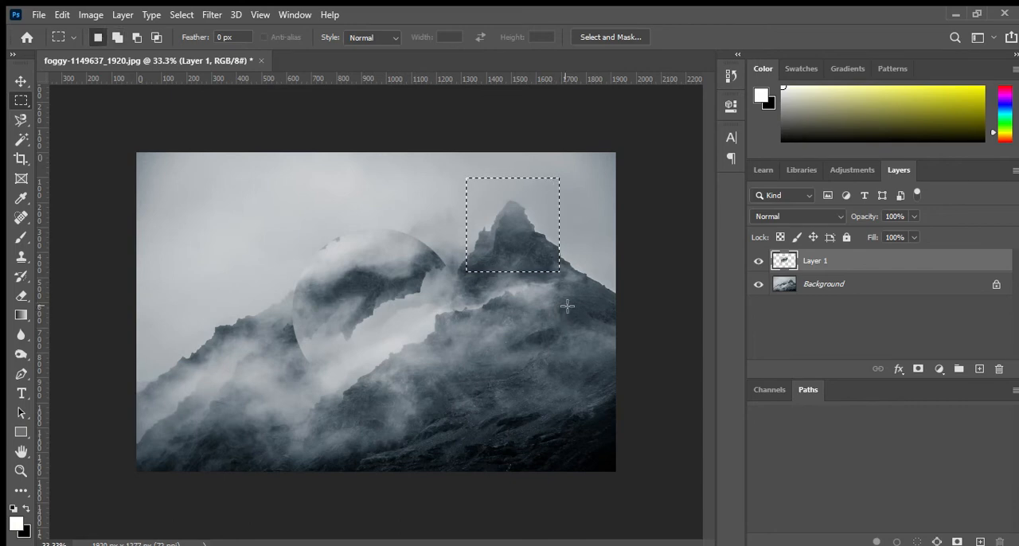
pyautogui.click(538, 258)
pyautogui.moveTo(405, 192); pyautogui.dragTo(507, 296)
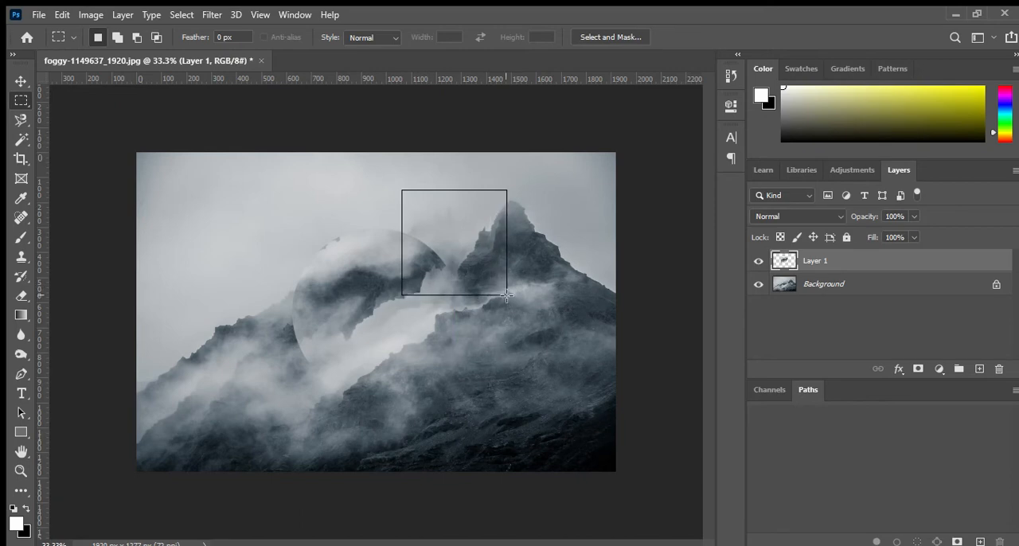
pyautogui.moveTo(507, 295)
pyautogui.mouseDown()
pyautogui.moveTo(491, 286)
pyautogui.moveTo(504, 294)
pyautogui.mouseUp()
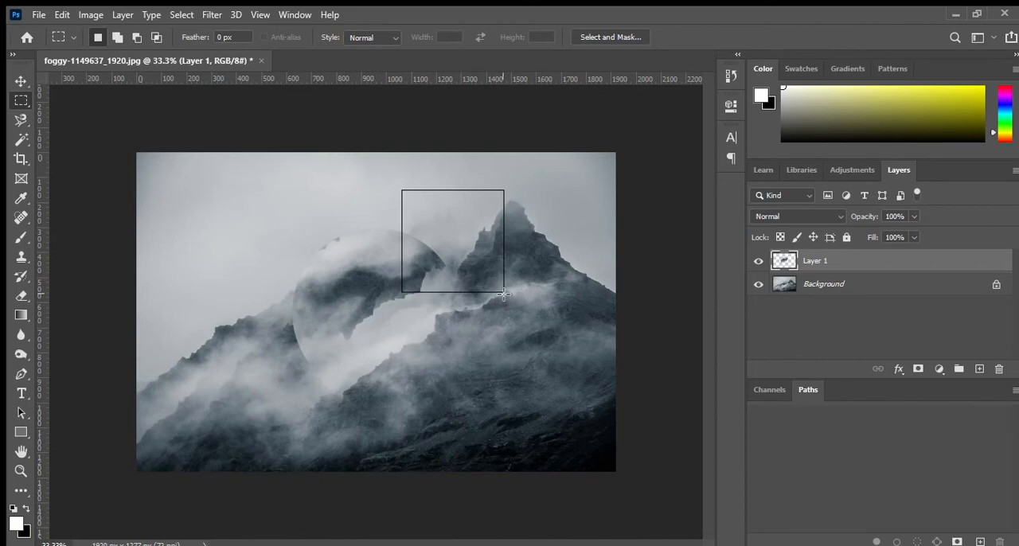
pyautogui.moveTo(504, 293); pyautogui.dragTo(561, 275)
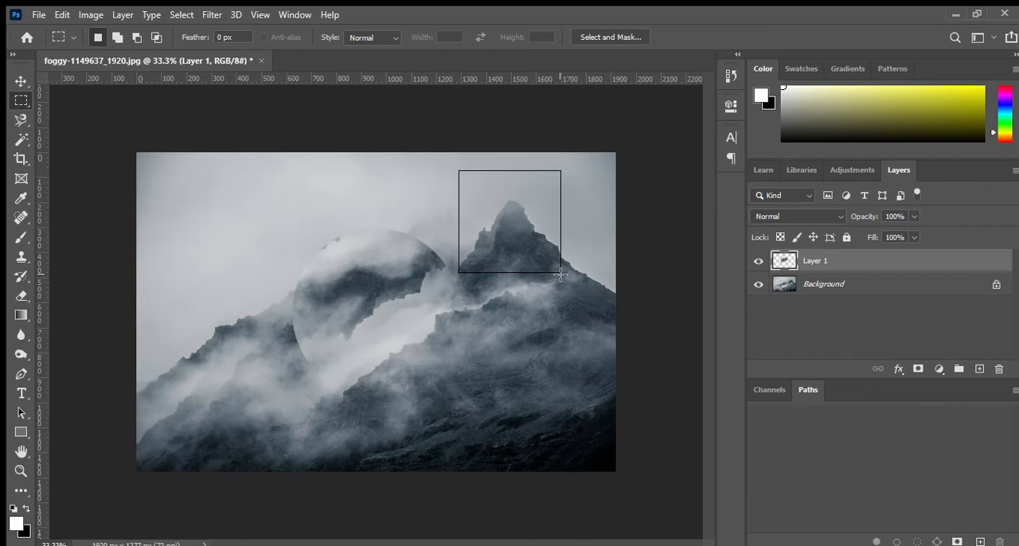
pyautogui.moveTo(561, 275)
pyautogui.mouseDown()
pyautogui.moveTo(549, 260)
pyautogui.moveTo(574, 278)
pyautogui.moveTo(567, 269)
pyautogui.mouseUp()
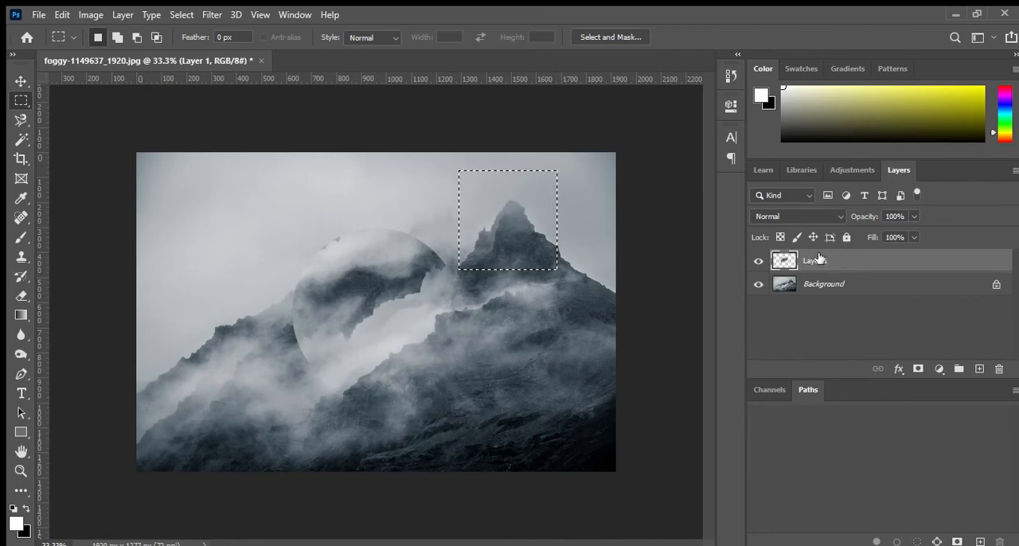
# - Hide and show the Background layer once, and copy the selected peak from it onto a new layer
pyautogui.click(758, 284)
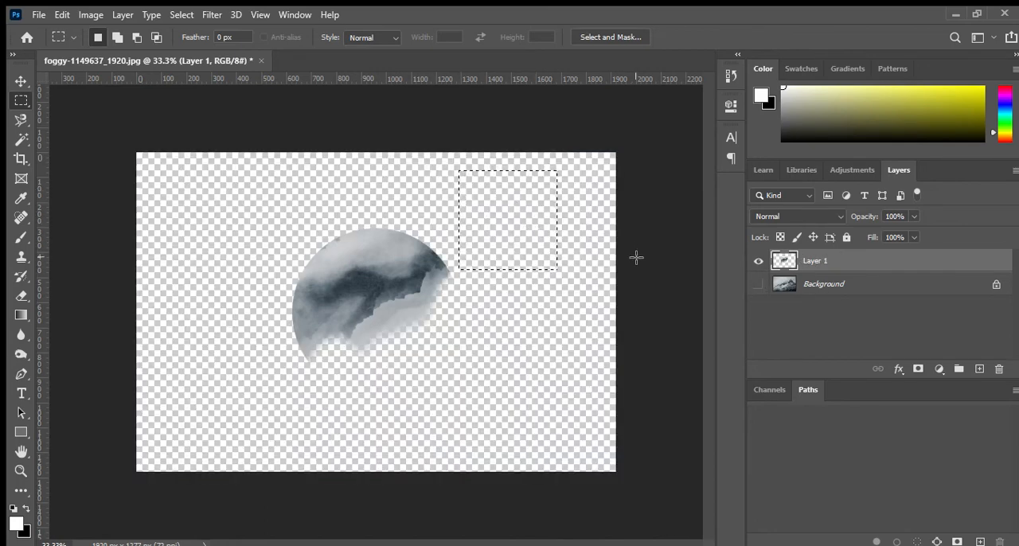
pyautogui.click(758, 284)
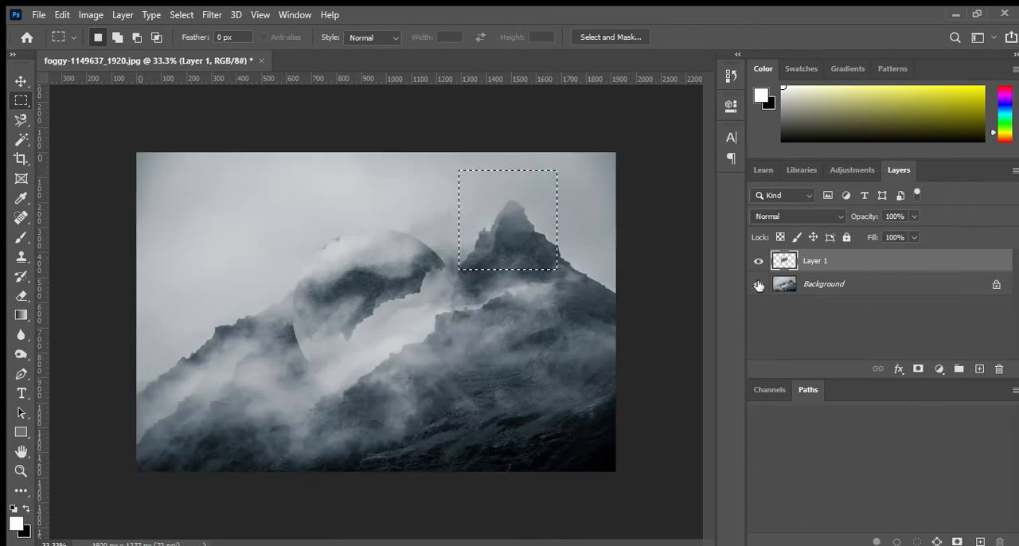
pyautogui.click(864, 285)
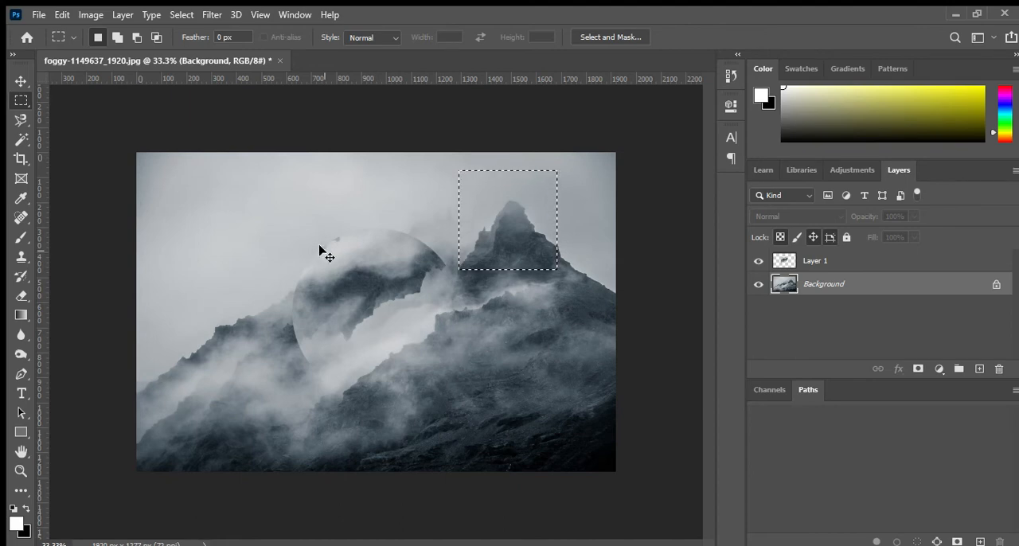
pyautogui.hotkey('ctrl', 'j')
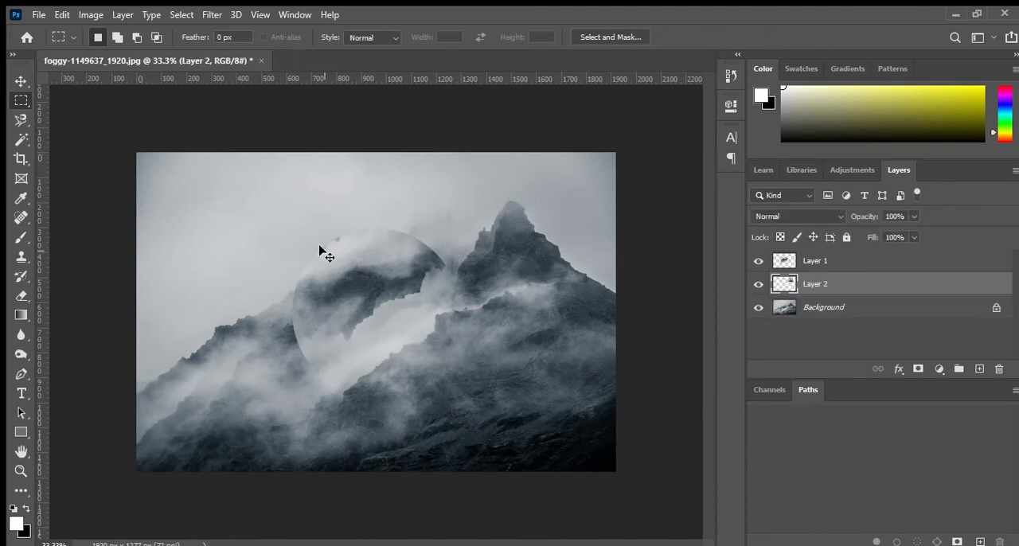
# - Move the copied peak down over the lower part of the circle and rotate it by -90 degrees
pyautogui.click(21, 80)
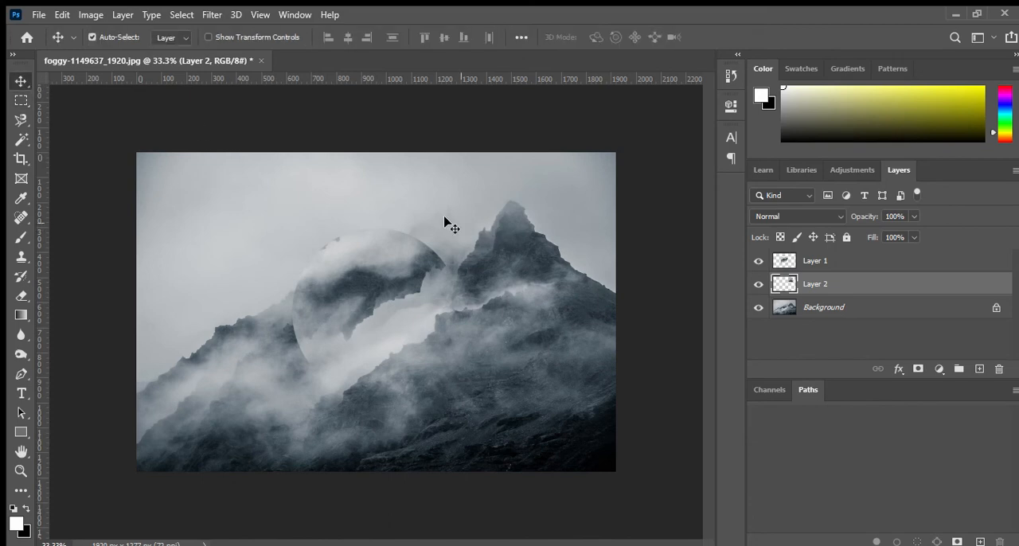
pyautogui.moveTo(504, 243); pyautogui.dragTo(399, 382)
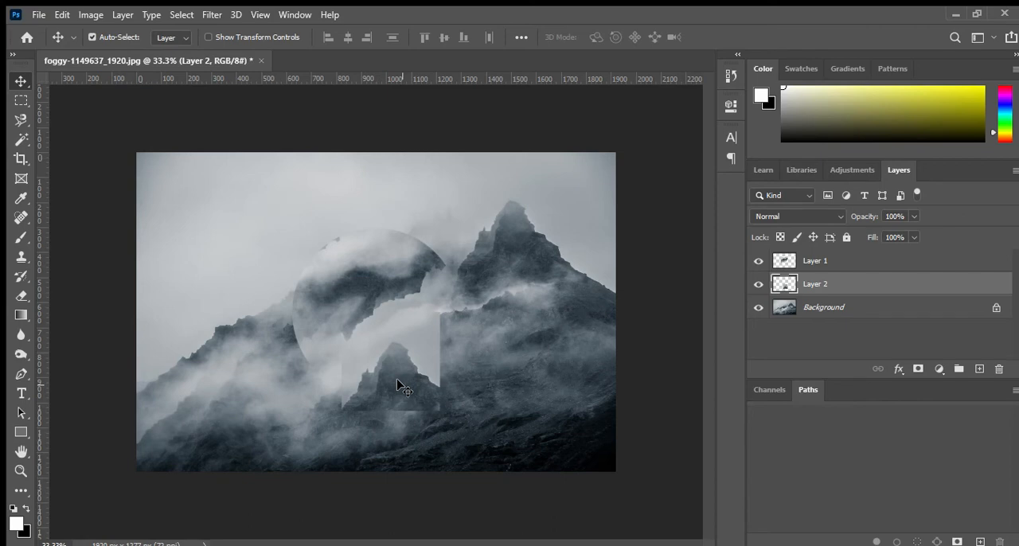
pyautogui.hotkey('ctrl', 't')
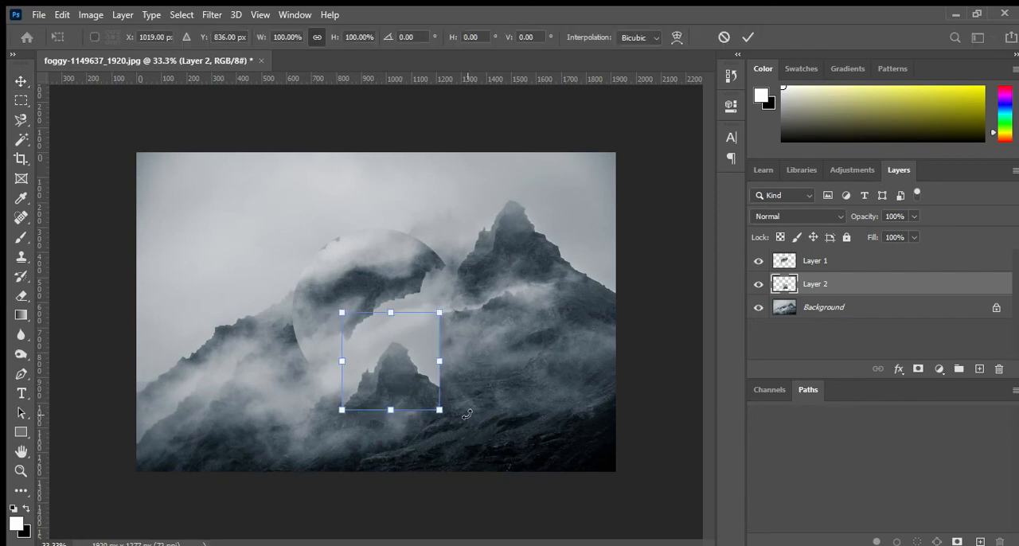
pyautogui.moveTo(466, 414); pyautogui.dragTo(347, 429)
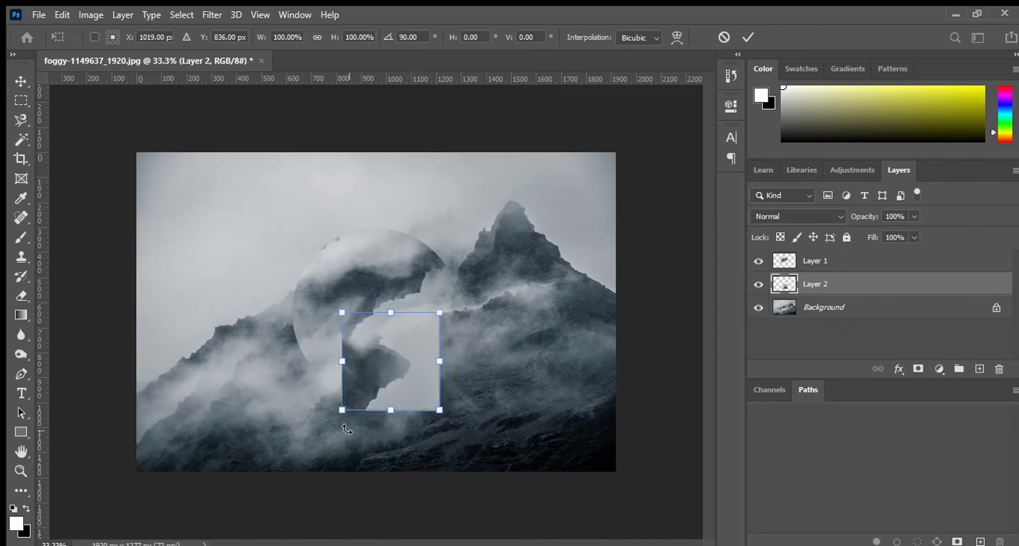
pyautogui.moveTo(346, 429); pyautogui.dragTo(425, 302)
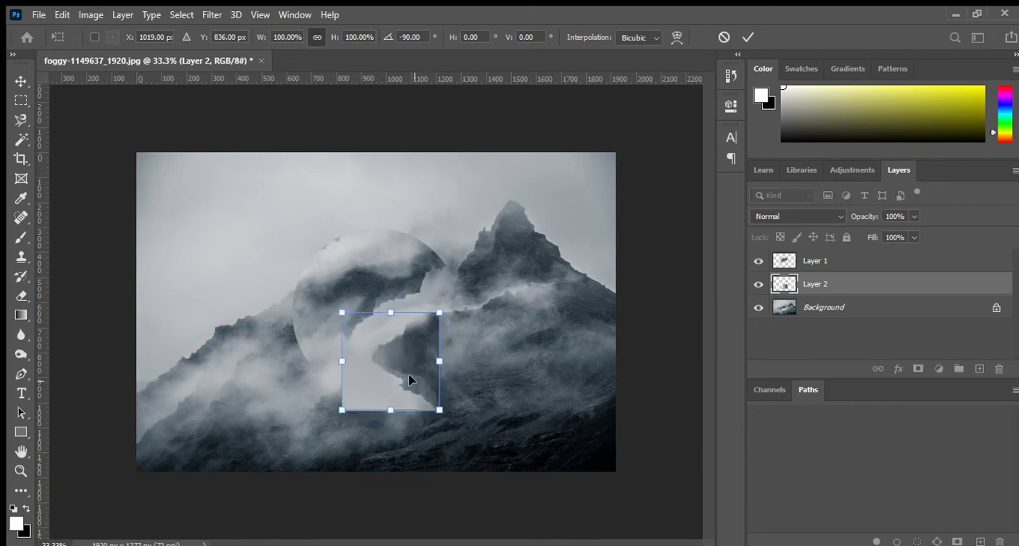
# - Scale the rotated copy to about 220% and centre it around the circle at about X 950, Y 638.5 px
pyautogui.moveTo(408, 379); pyautogui.dragTo(399, 302)
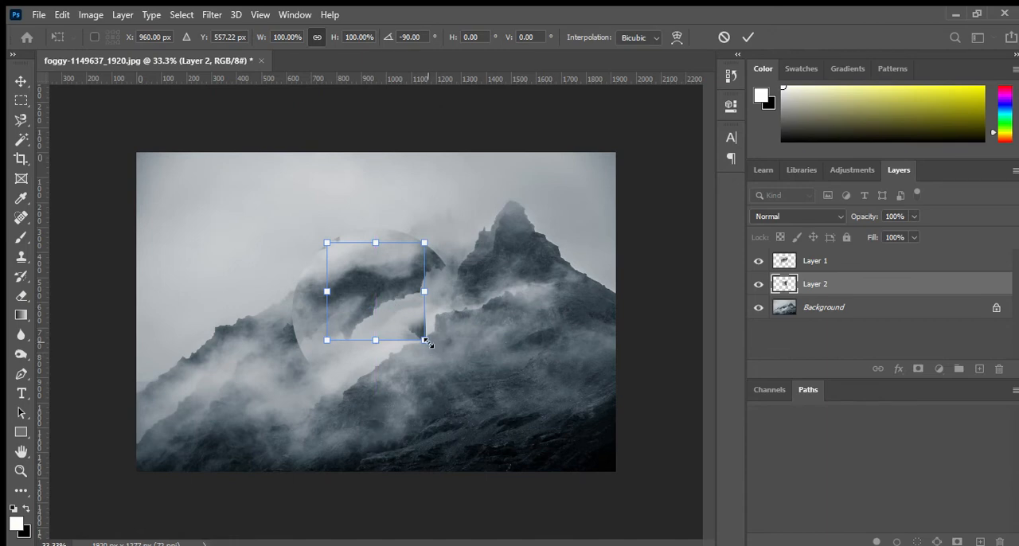
pyautogui.moveTo(427, 342); pyautogui.dragTo(485, 401)
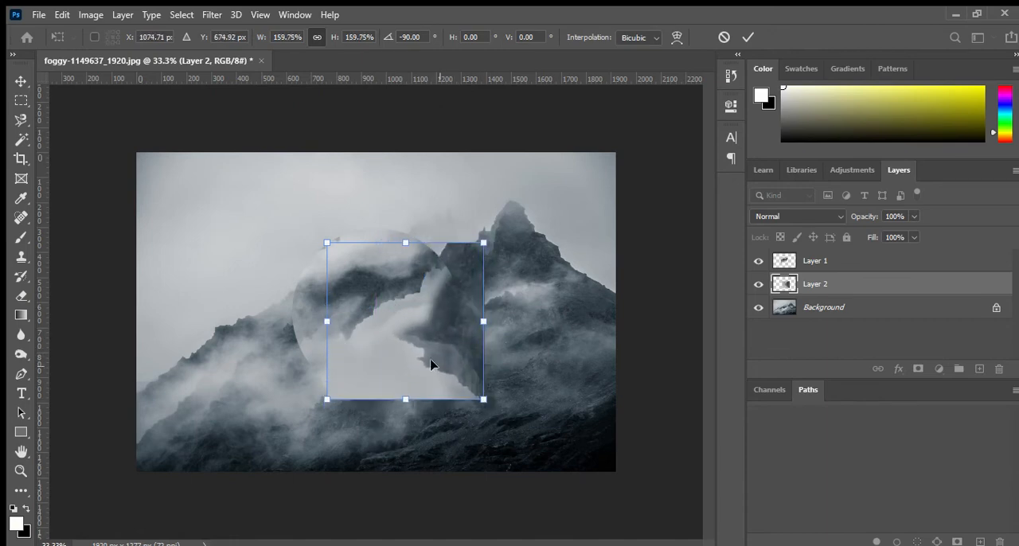
pyautogui.moveTo(431, 365); pyautogui.dragTo(404, 357)
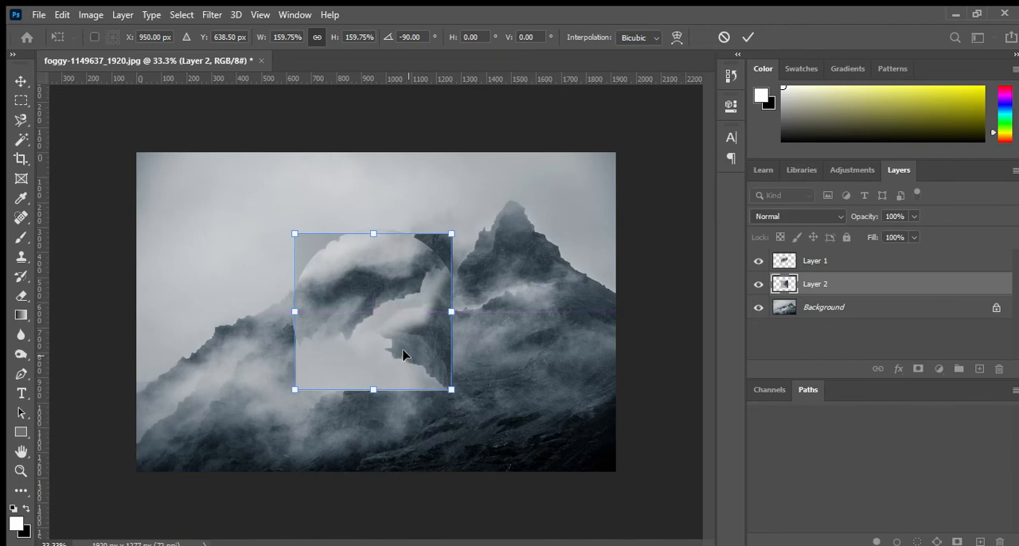
pyautogui.moveTo(293, 392); pyautogui.dragTo(282, 404)
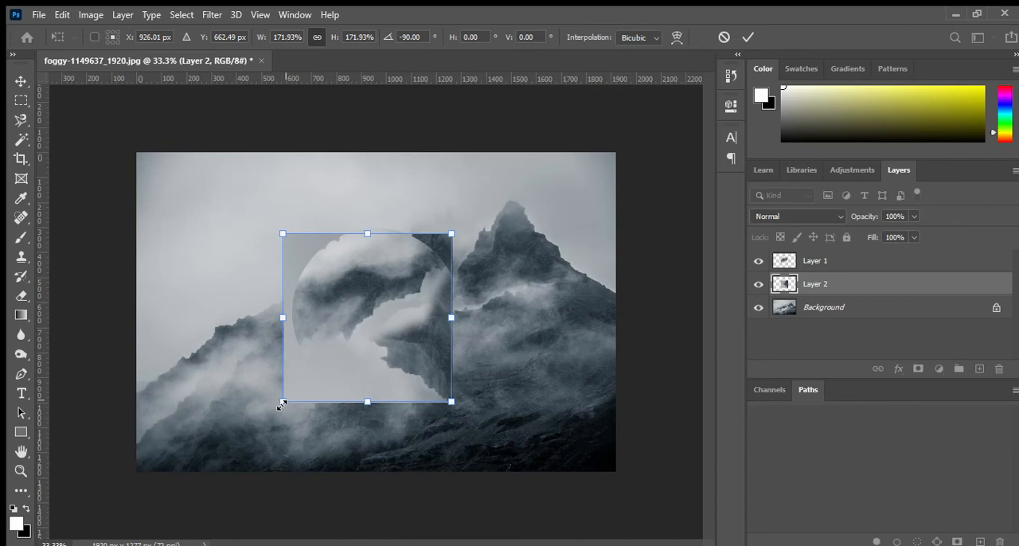
pyautogui.moveTo(283, 405); pyautogui.dragTo(275, 434)
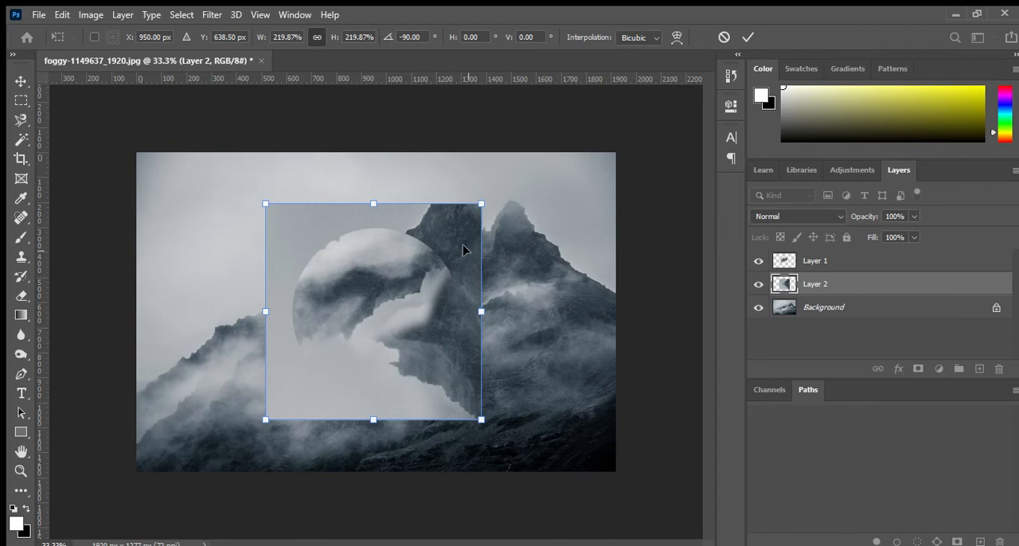
pyautogui.click(746, 37)
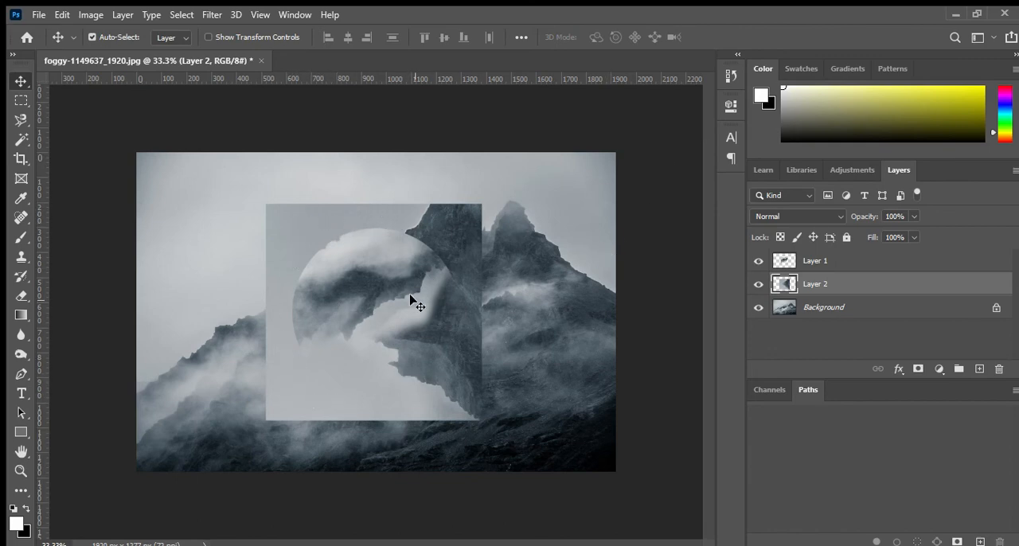
# - Try to clear the inside of the square with a freehand rectangular selection, and undo the deletion and deselect
pyautogui.click(21, 100)
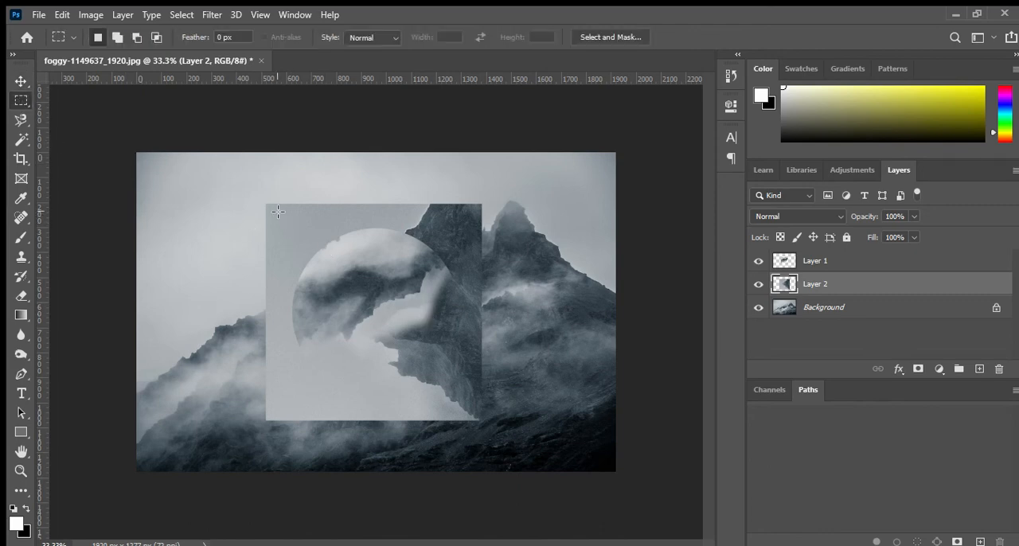
pyautogui.moveTo(277, 211); pyautogui.dragTo(474, 414)
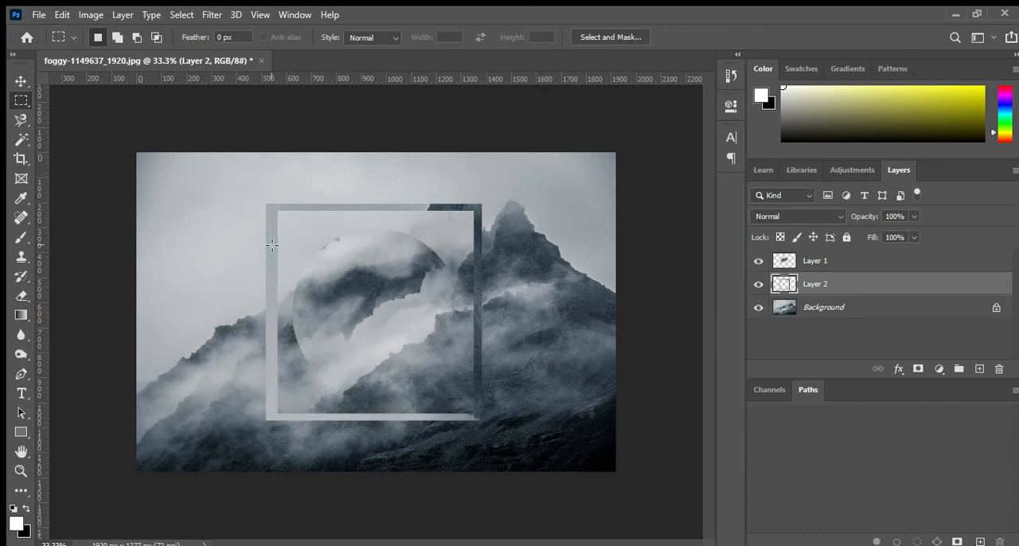
pyautogui.hotkey('ctrl', 'z')
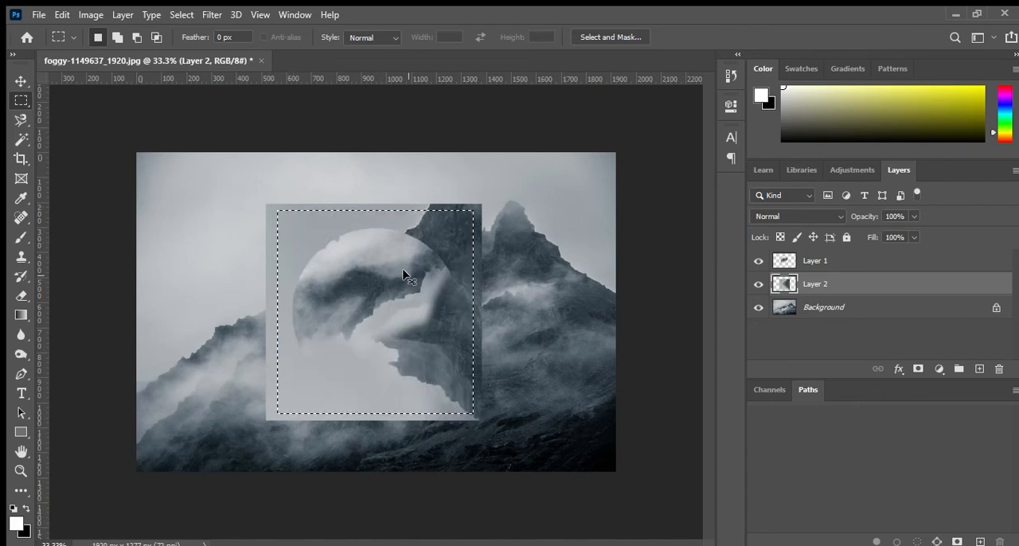
pyautogui.hotkey('ctrl', 'd')
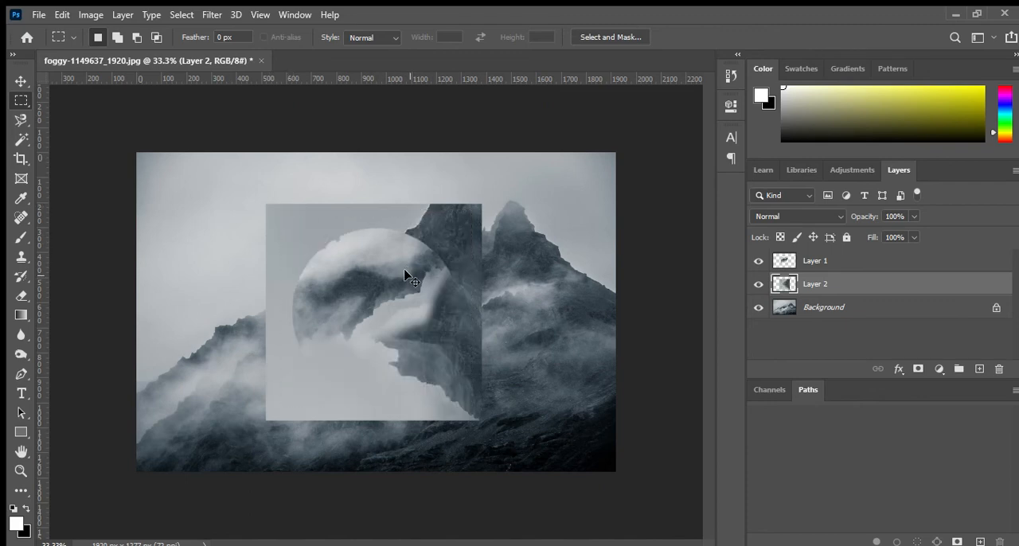
# - Load the outline of Layer 2 as a selection, contract it twice and delete the inside to leave a thin square frame
pyautogui.keyDown('ctrl'); pyautogui.click(786, 285); pyautogui.keyUp('ctrl')
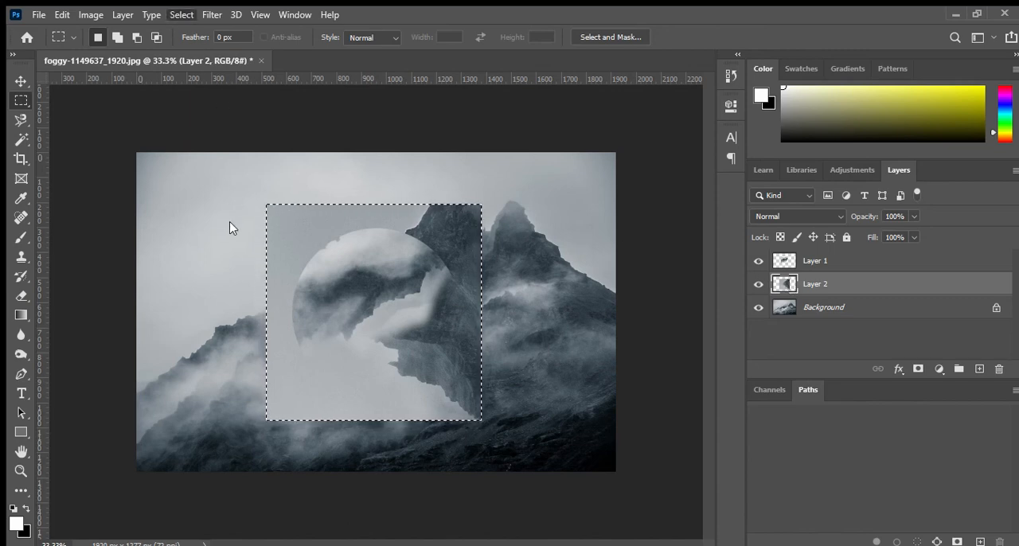
pyautogui.click(367, 268)
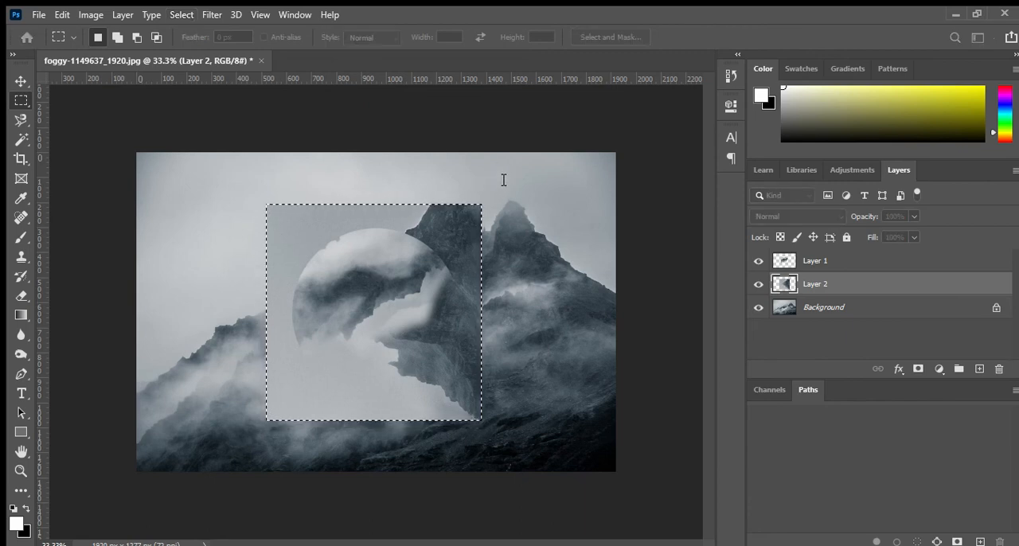
pyautogui.click(582, 166)
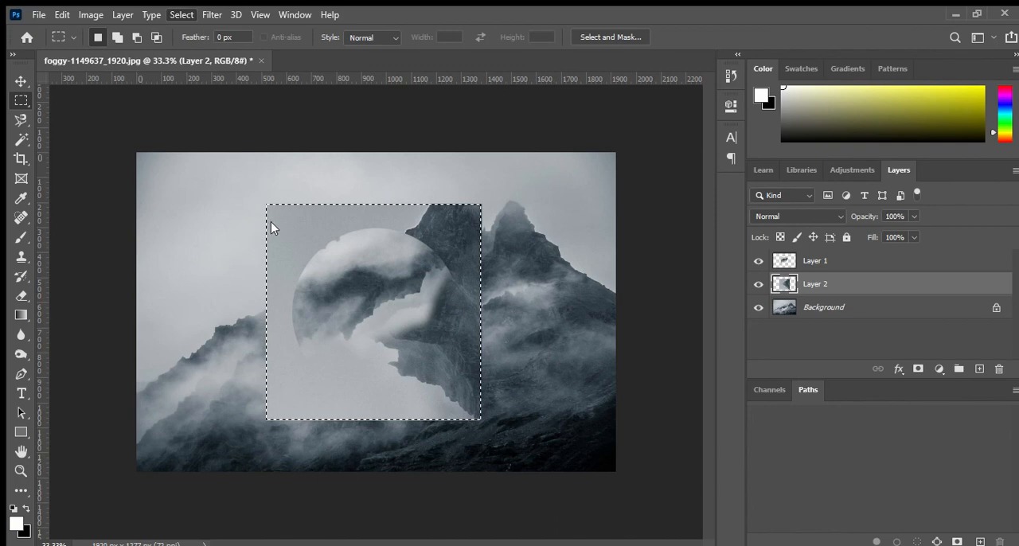
pyautogui.click(358, 265)
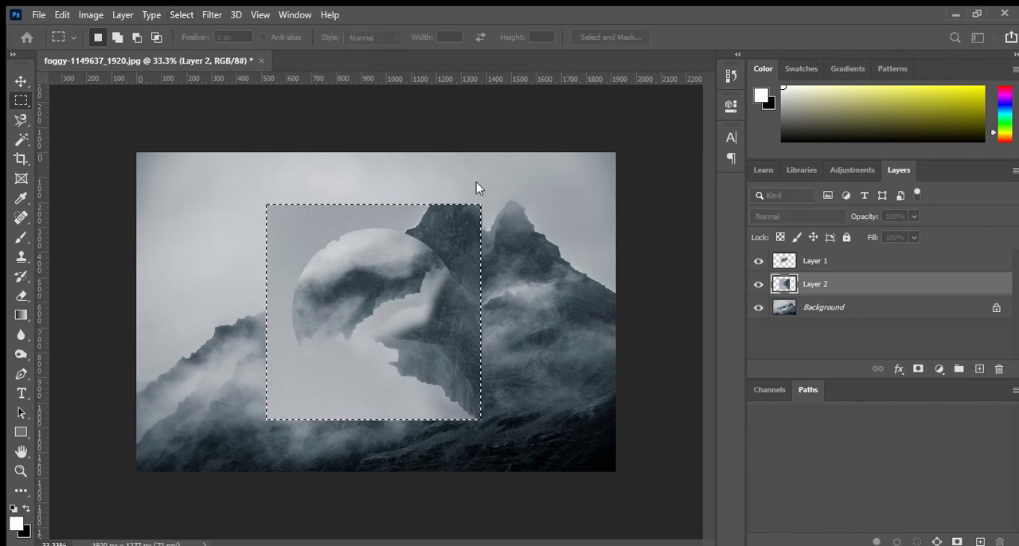
pyautogui.press('Return')
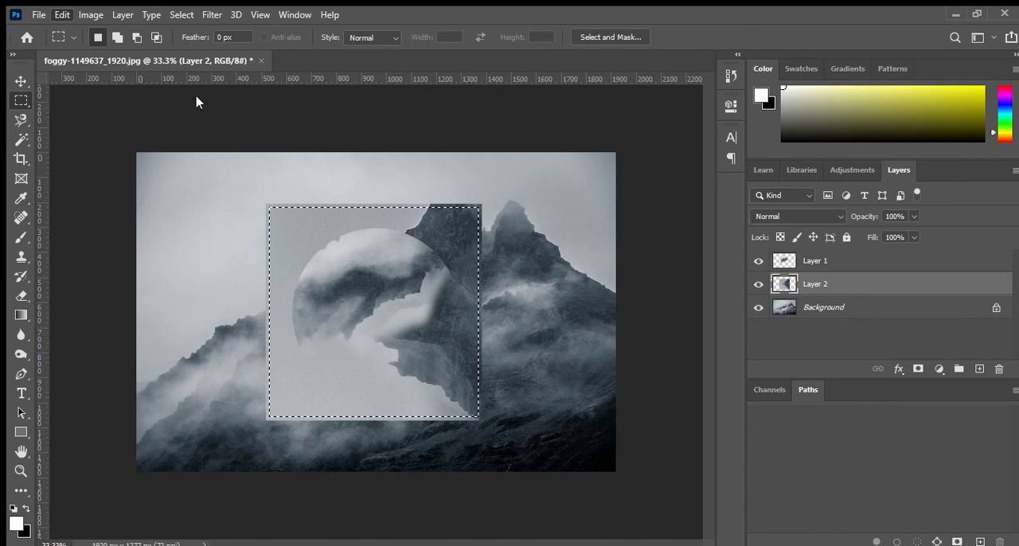
pyautogui.press('Delete')
pyautogui.hotkey('ctrl', 'd')
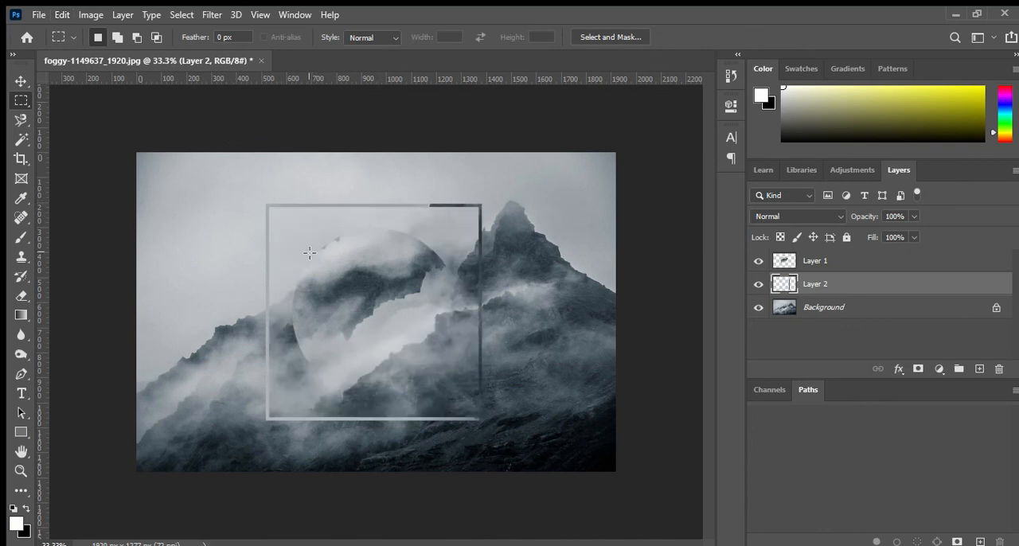